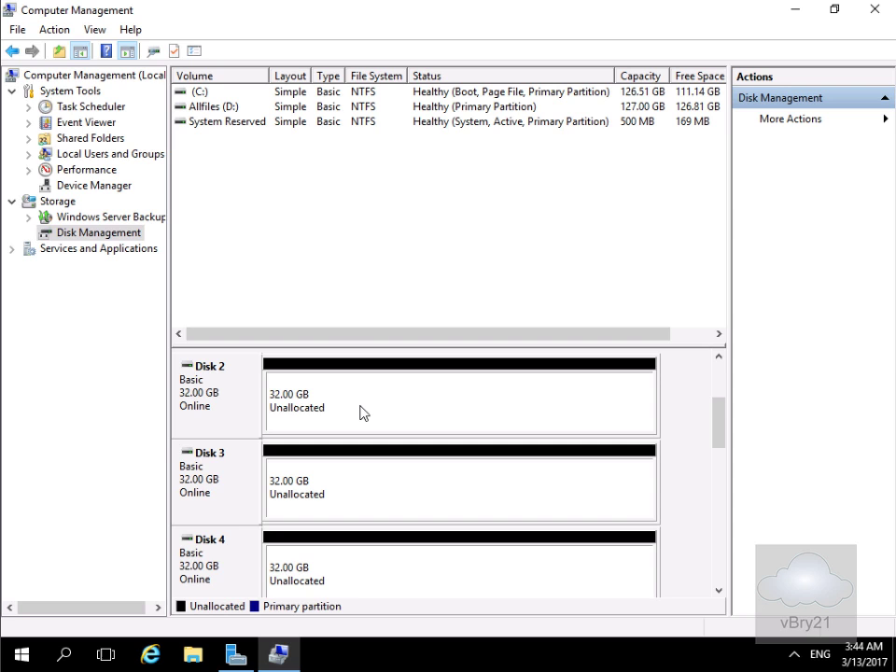
# Step: Create a full 32765 MB simple volume on Disk 2 as drive F:, formatted NTFS and labelled 'NTFS'
pyautogui.rightClick(408, 402)
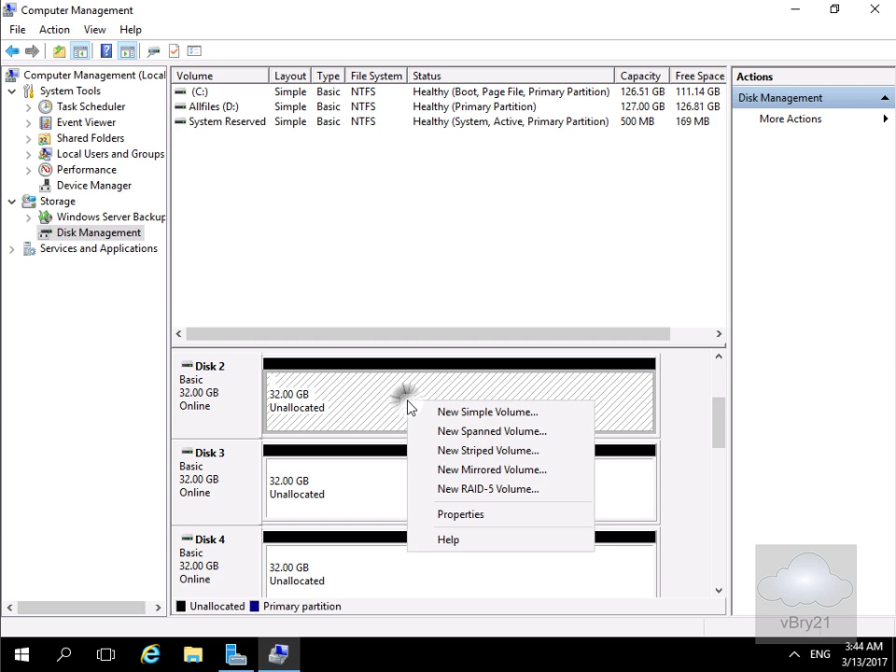
pyautogui.click(444, 412)
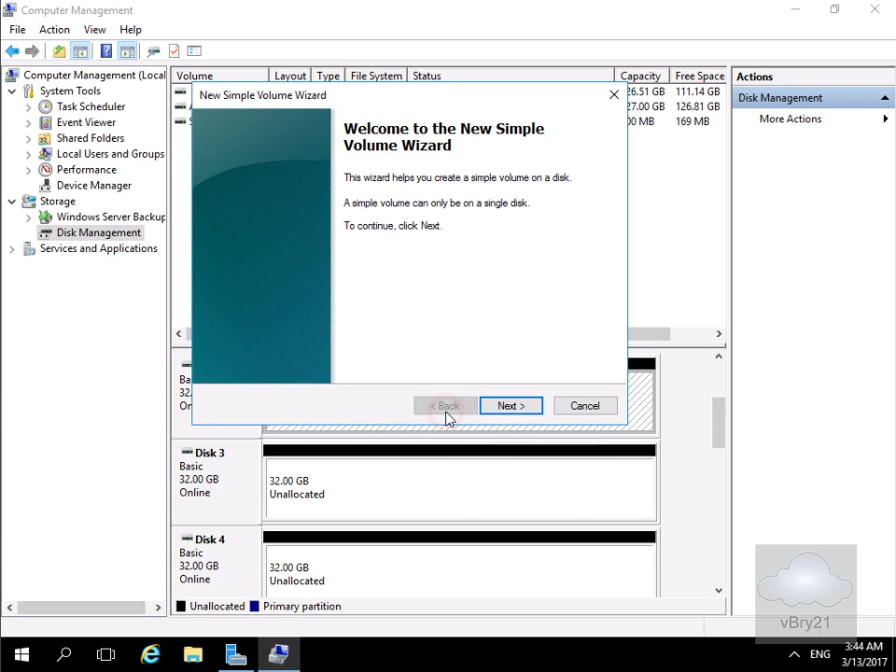
pyautogui.click(508, 408)
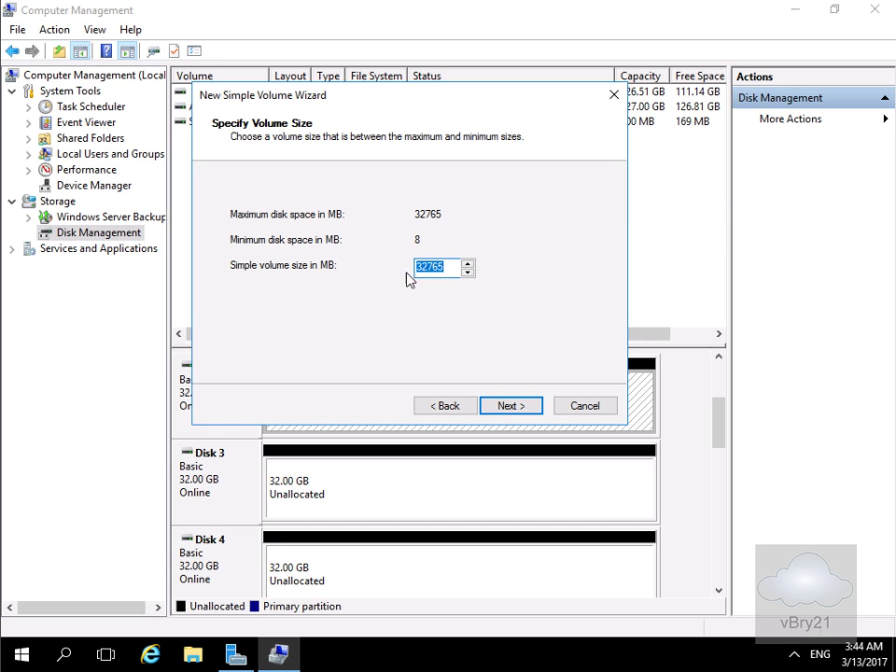
pyautogui.click(511, 412)
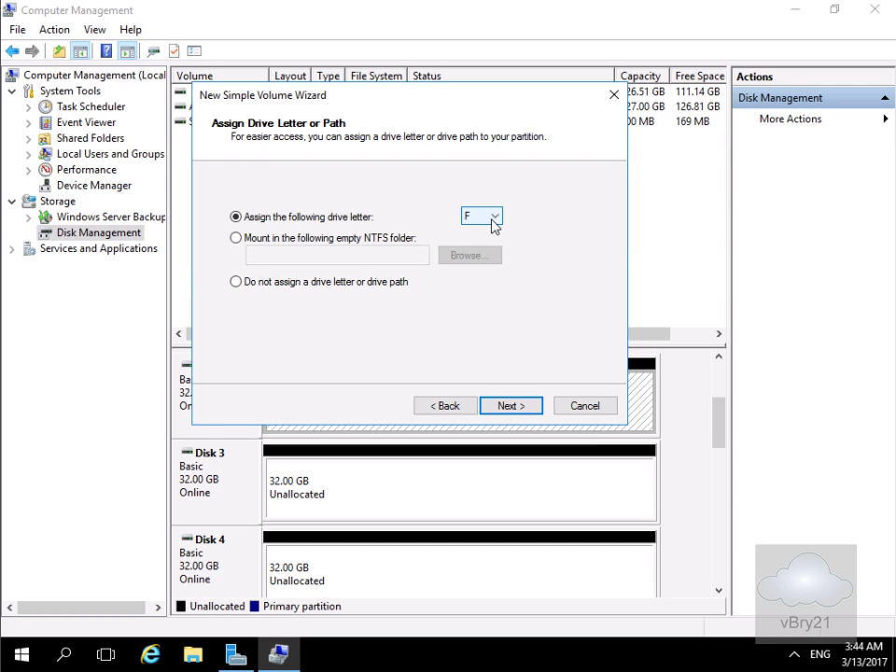
pyautogui.click(511, 405)
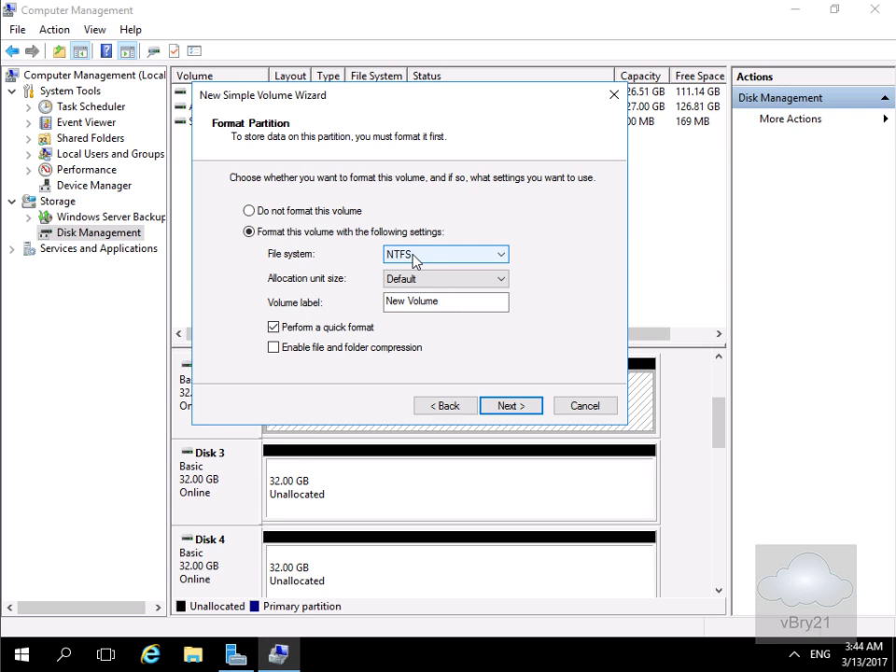
pyautogui.click(449, 303)
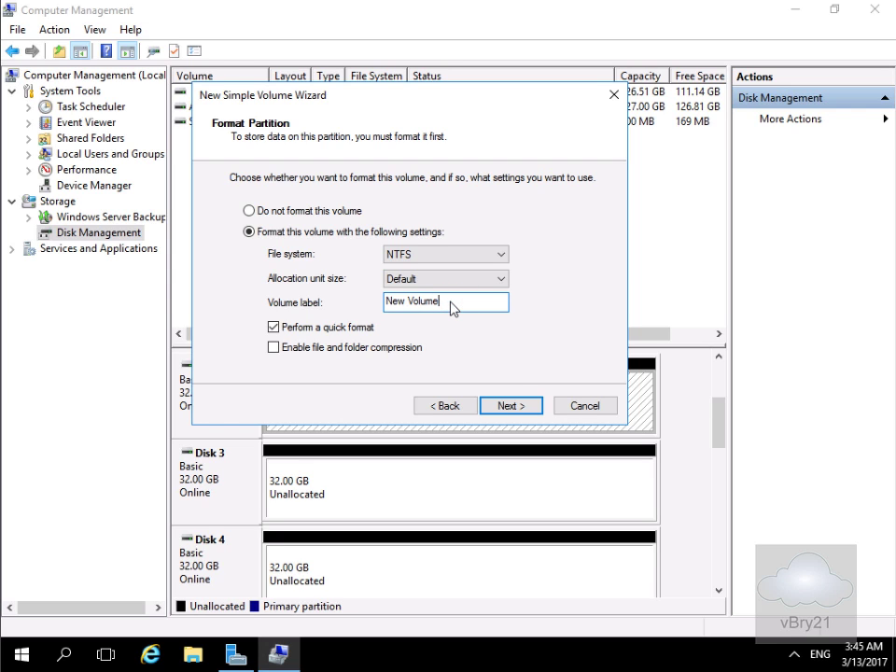
pyautogui.hotkey('ctrl', 'a')
pyautogui.write('NTFS')
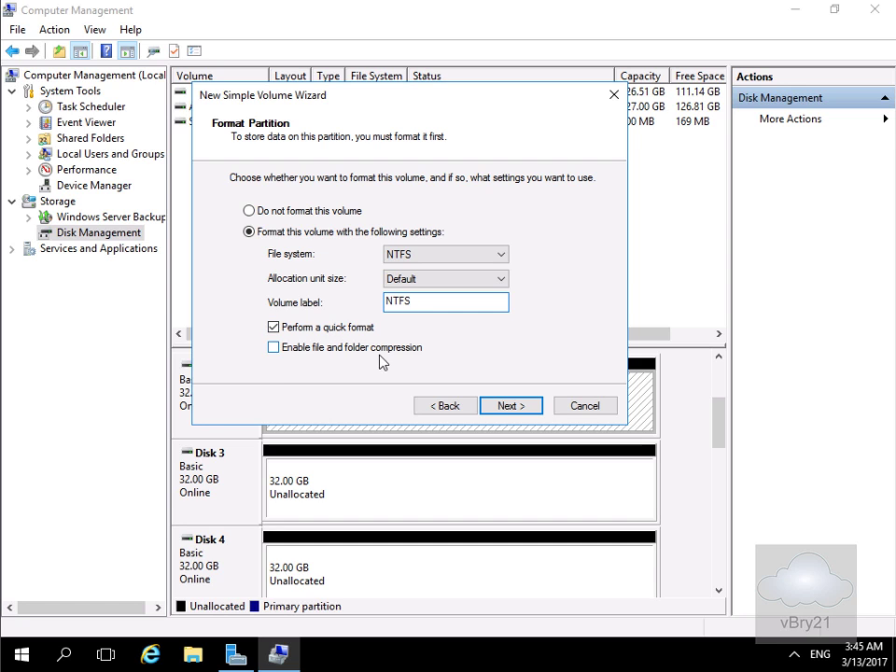
pyautogui.click(485, 412)
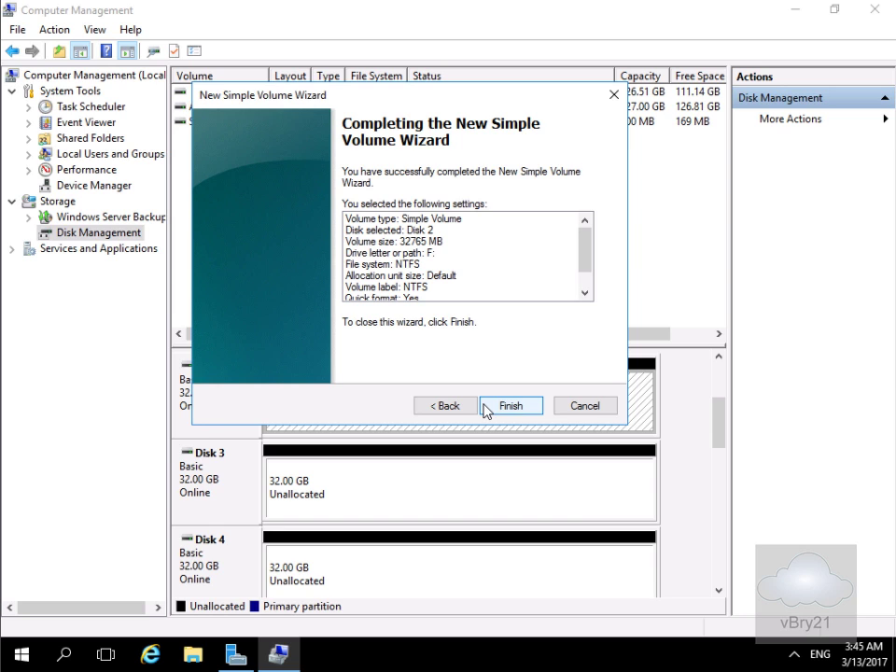
pyautogui.click(485, 412)
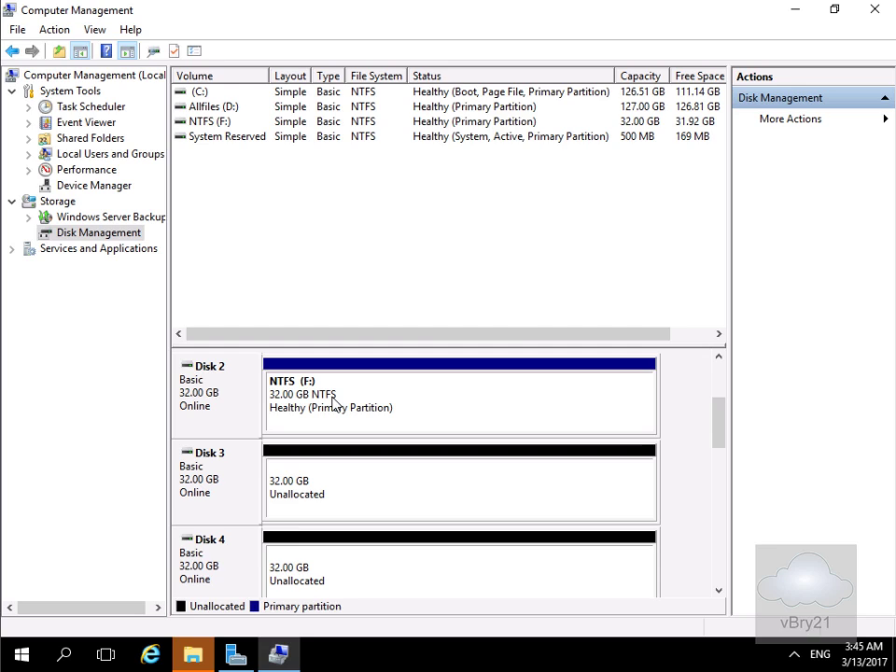
# Step: Clear the PowerShell console and run 'fsutil fsinfo volumeinfo f:' to confirm F: is NTFS
pyautogui.click(520, 321)
pyautogui.write('cl')
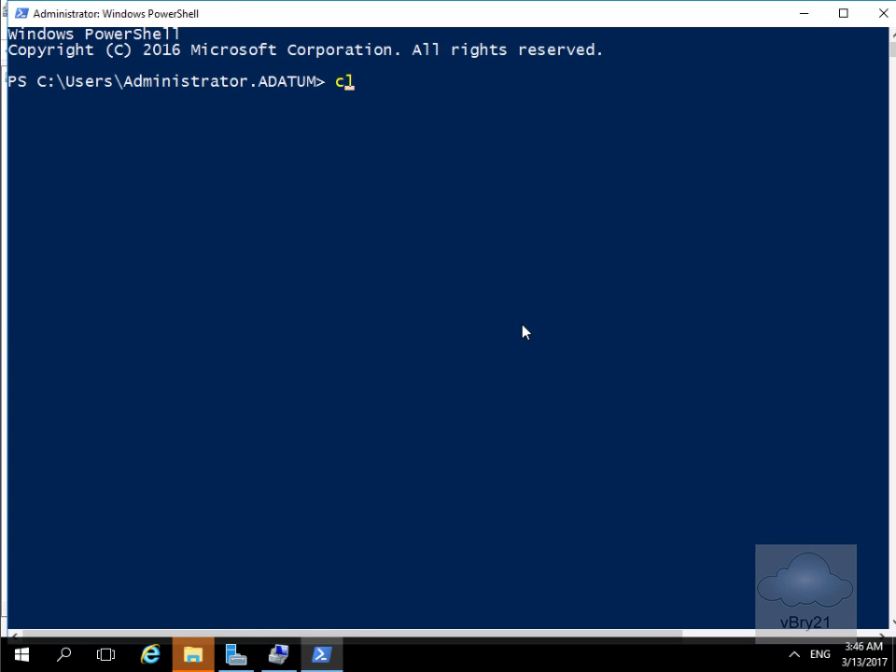
pyautogui.write('s')
pyautogui.press('Return')
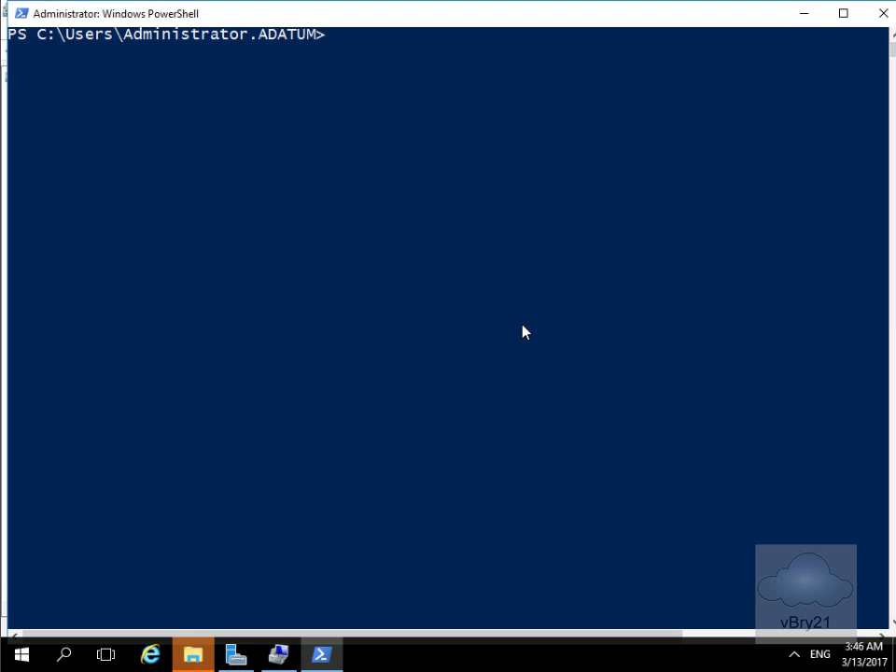
pyautogui.rightClick(327, 403)
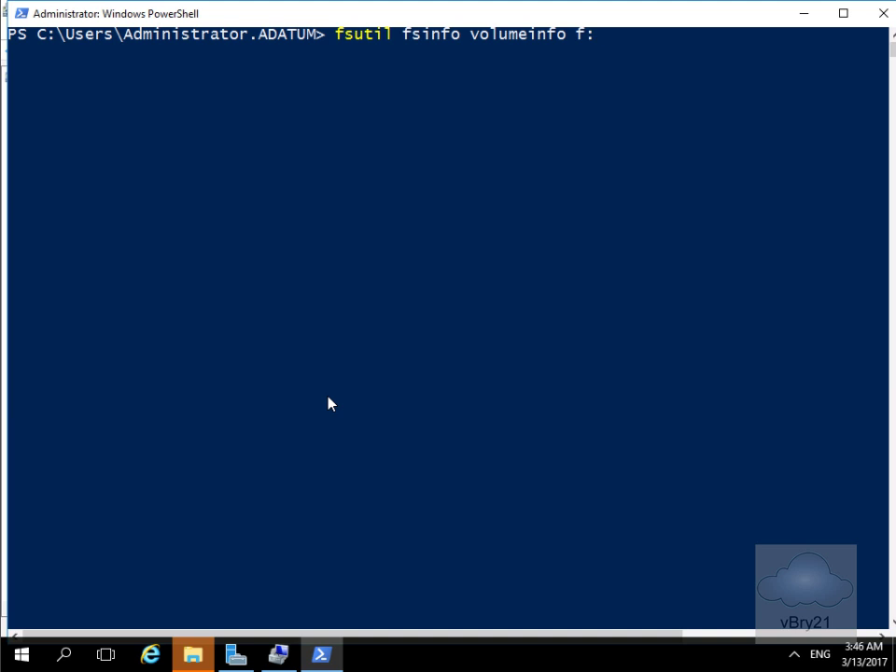
pyautogui.press('Return')
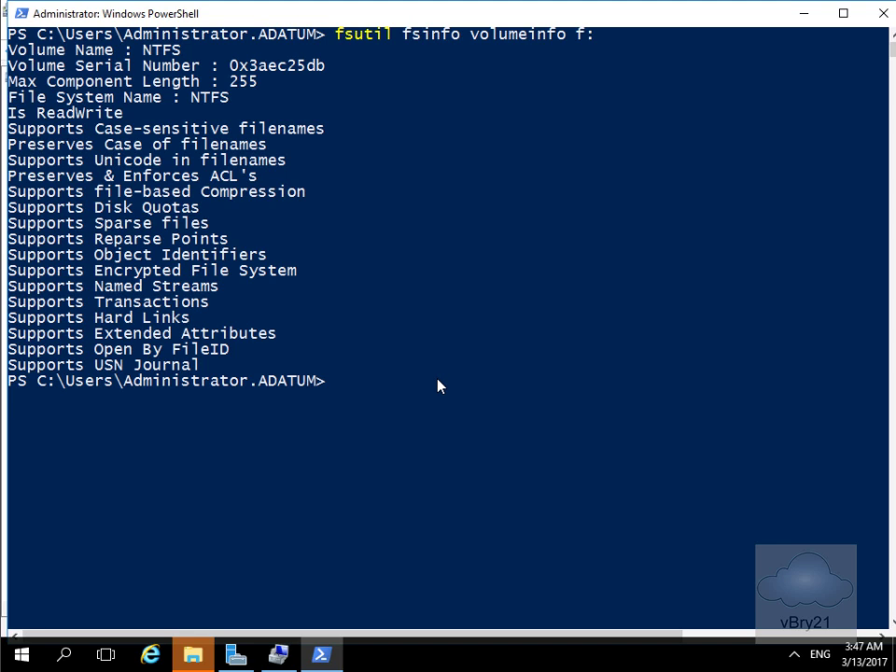
# Step: Run 'fsutil fsinfo sectorinfo f:' on a cleared console to check 512-byte sectors, then clear it again
pyautogui.write('cls')
pyautogui.press('Return')
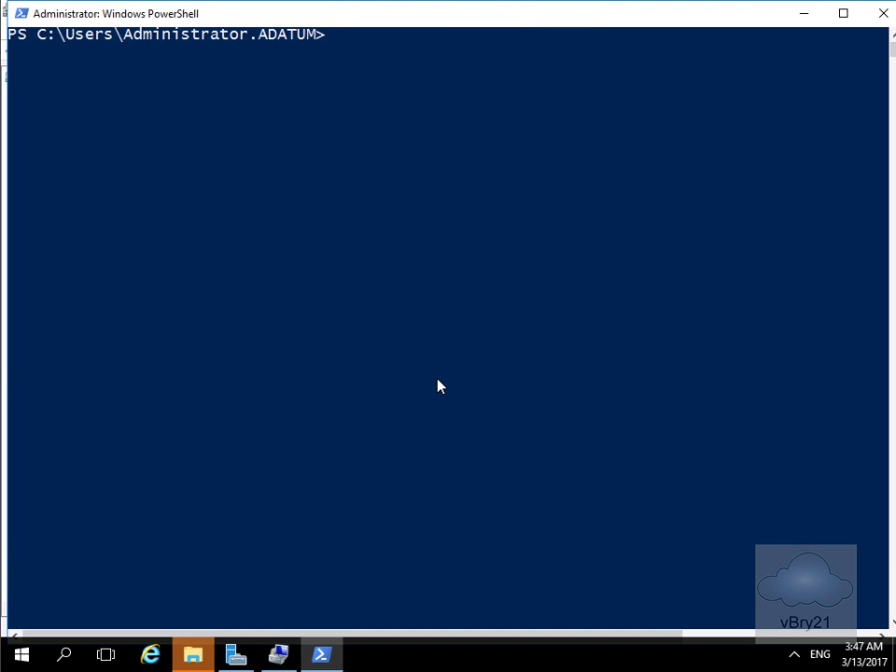
pyautogui.write('fsutil fsinfo sectorinfo f:')
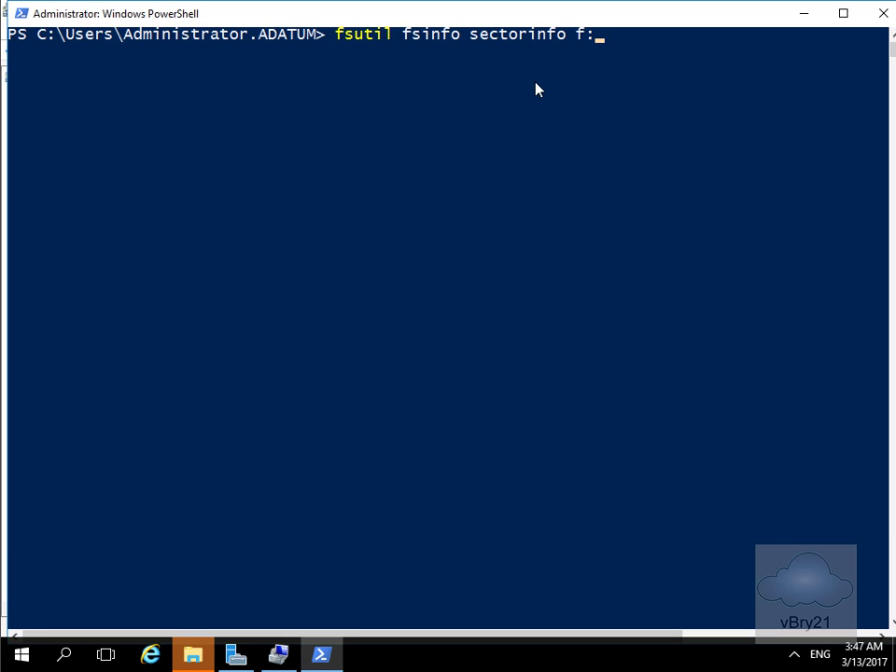
pyautogui.press('Return')
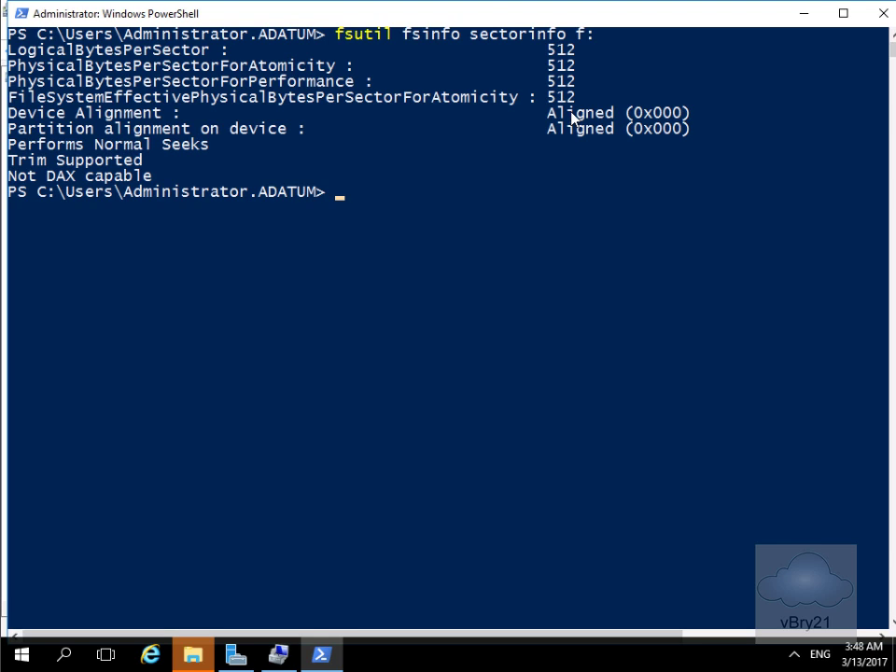
pyautogui.write('cls')
pyautogui.press('Return')
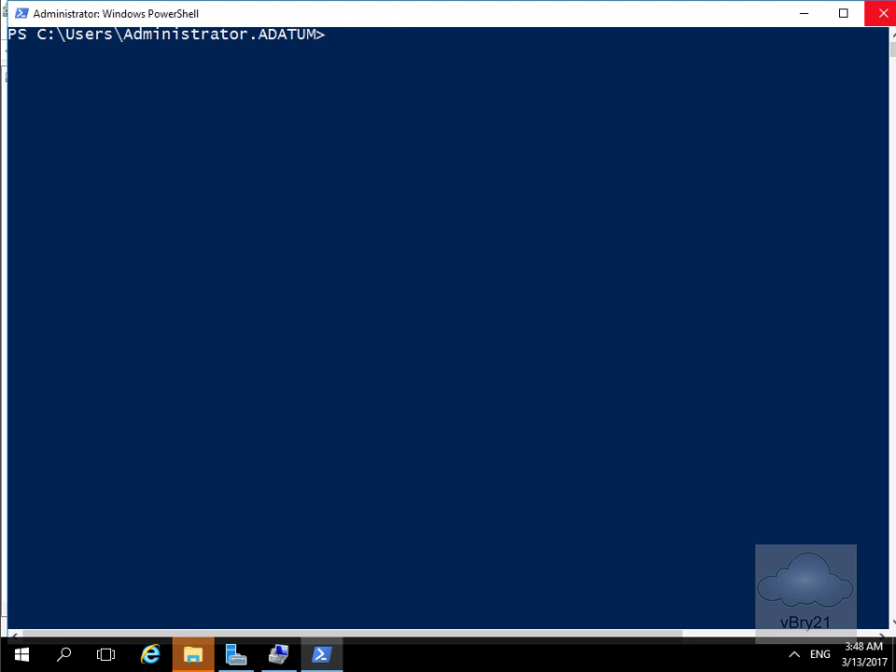
# Step: Reformat F: as ReFS with 'Format-Volume -DriveLetter F -FileSystem ReFS'
pyautogui.rightClick(710, 273)
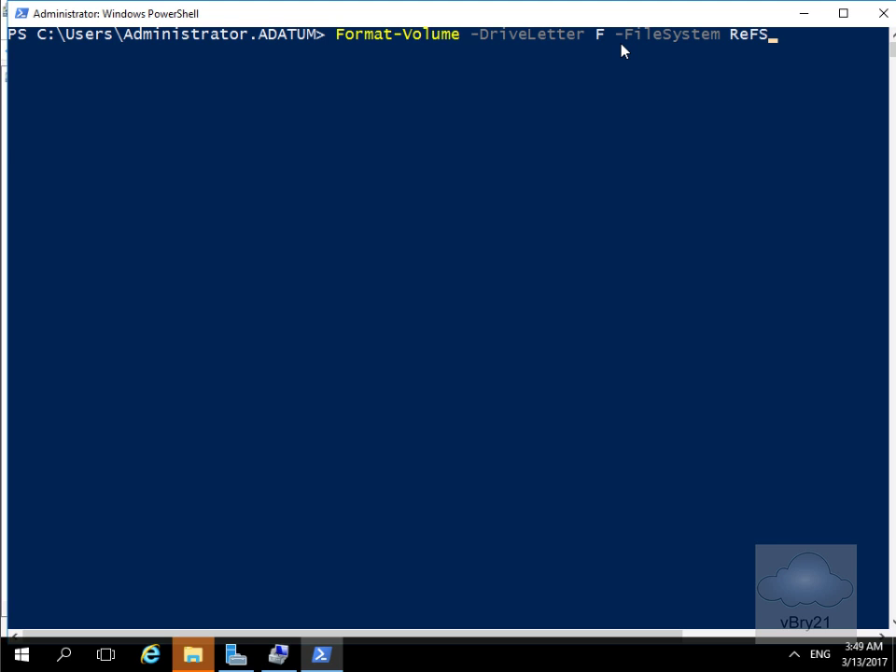
pyautogui.press('Return')
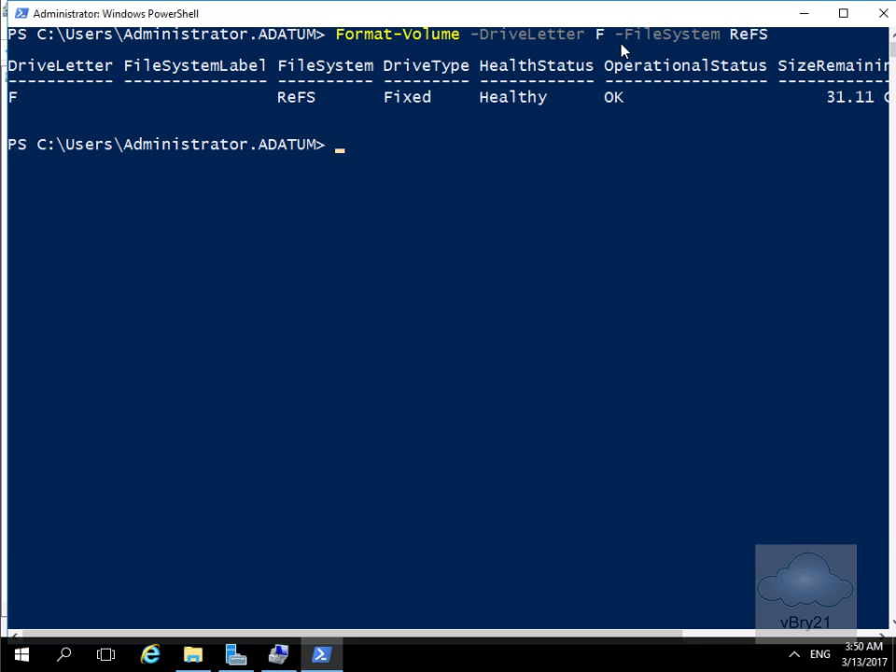
# Step: Clear the console and rerun 'fsutil fsinfo volumeinfo f:' to confirm F: now uses ReFS
pyautogui.write('cls')
pyautogui.press('Return')
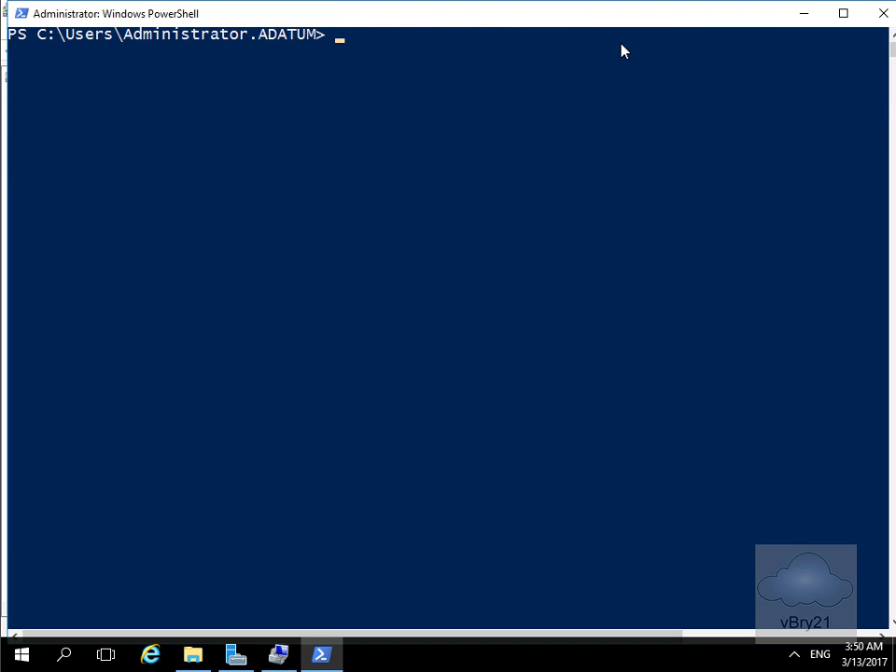
pyautogui.write('fsutil fsinfo volumeinfo f:')
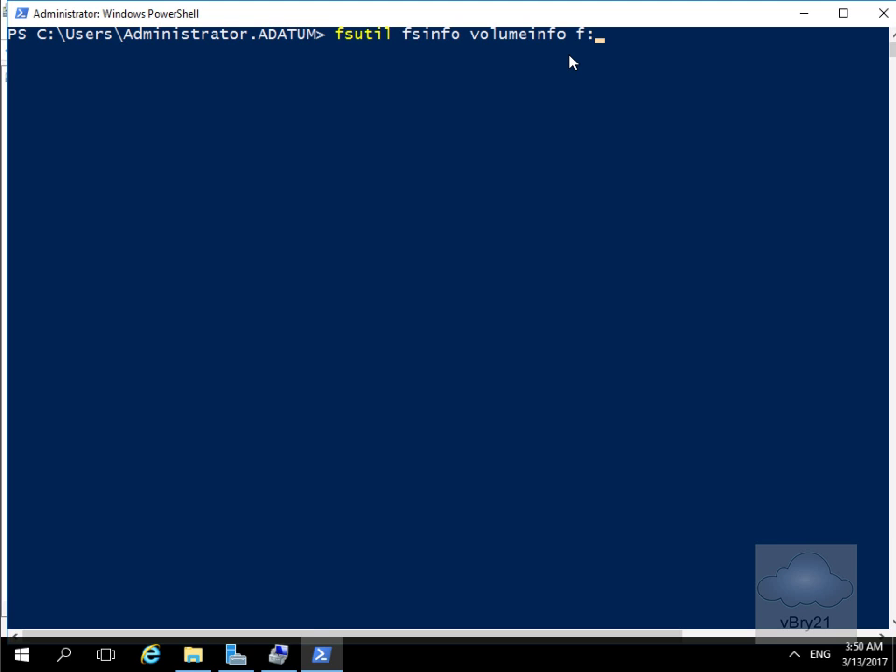
pyautogui.press('Return')
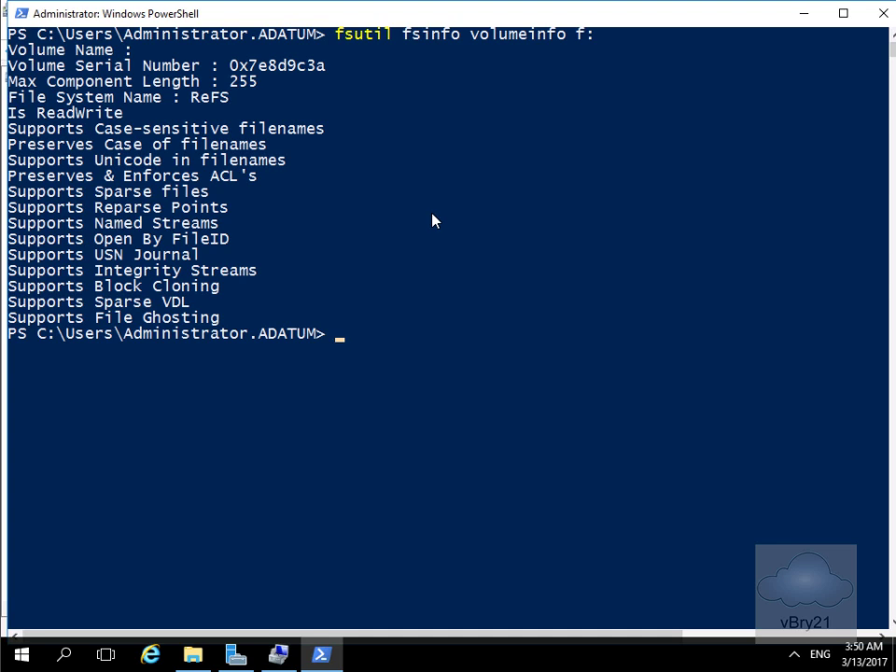
# Step: Clear the console and rerun 'fsutil fsinfo sectorinfo f:' on the ReFS volume
pyautogui.write('cls')
pyautogui.press('Return')
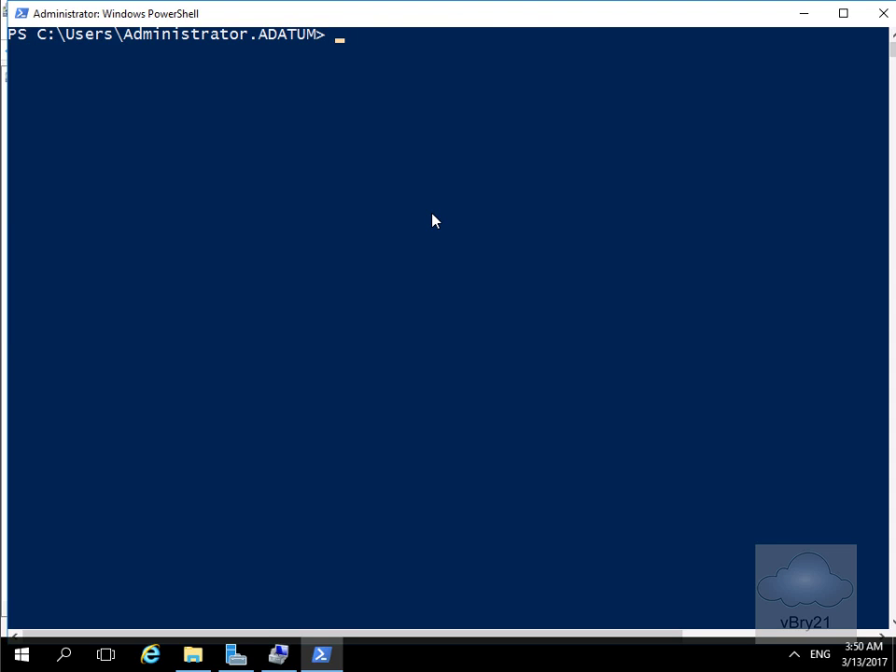
pyautogui.write('fsutil fsinfo sectorinfo f:')
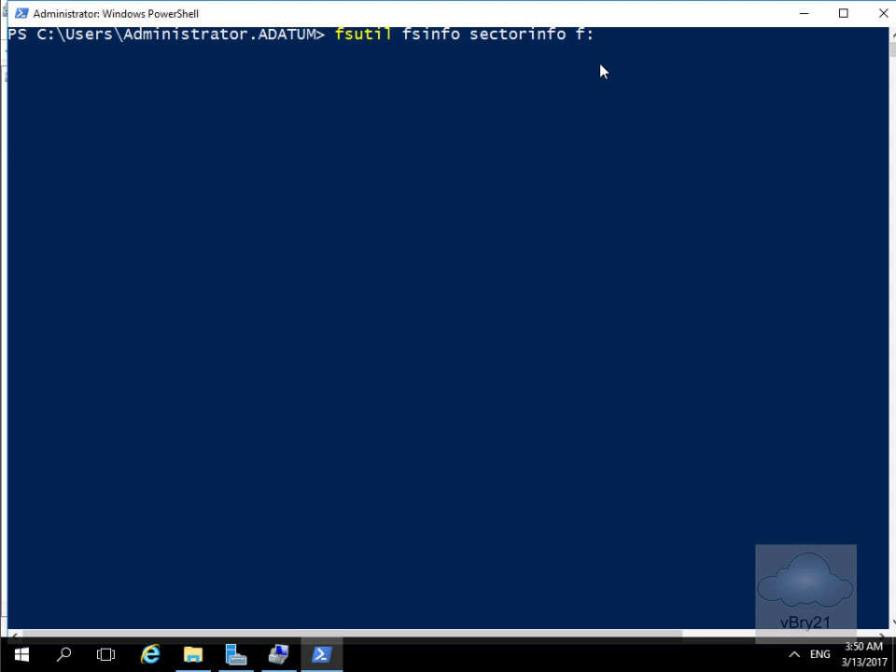
pyautogui.press('Return')
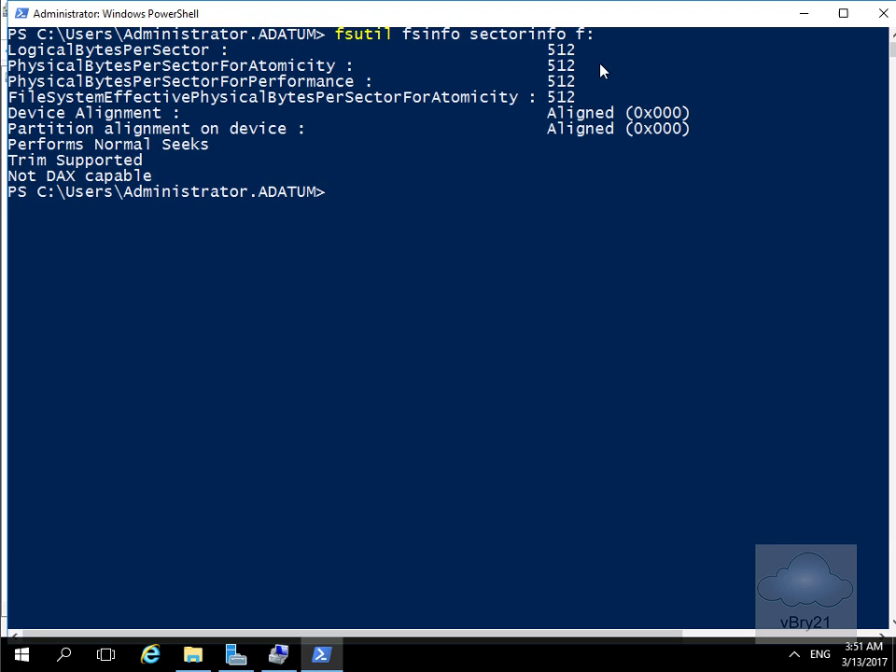